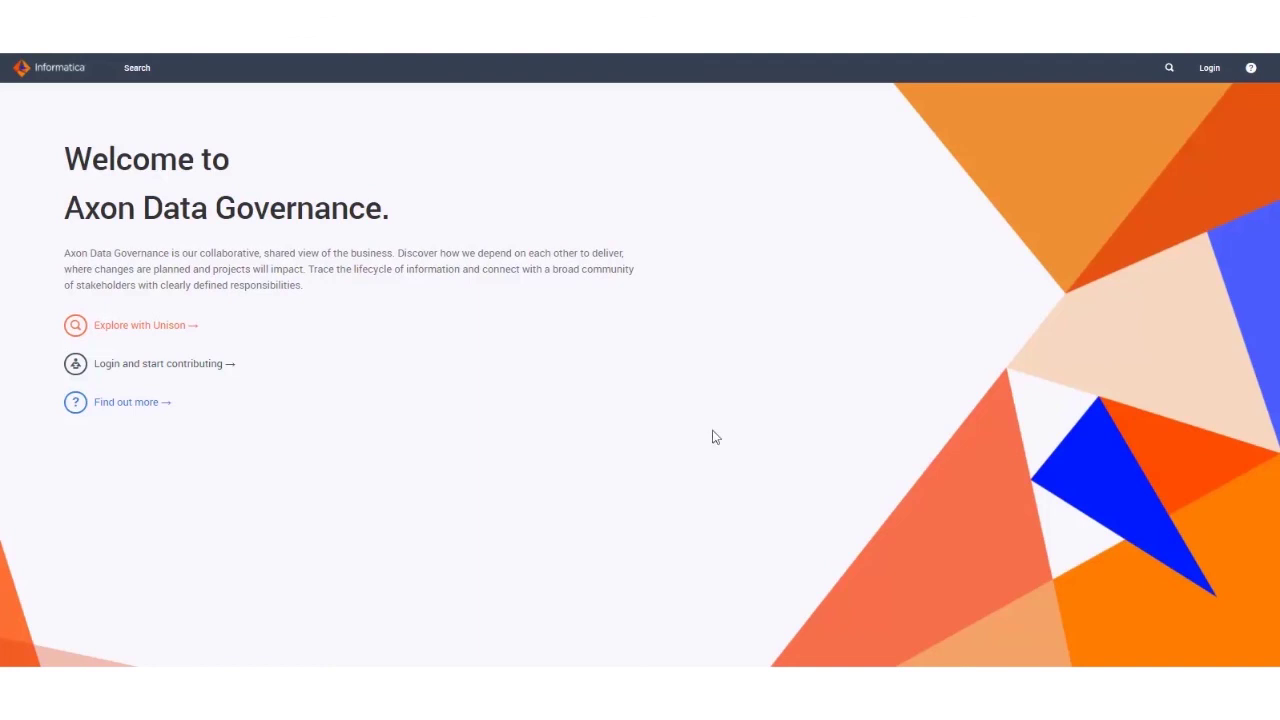
Sign in with the prefilled credentials and start a new System from Create > Data & Technology.
click(1205, 70)
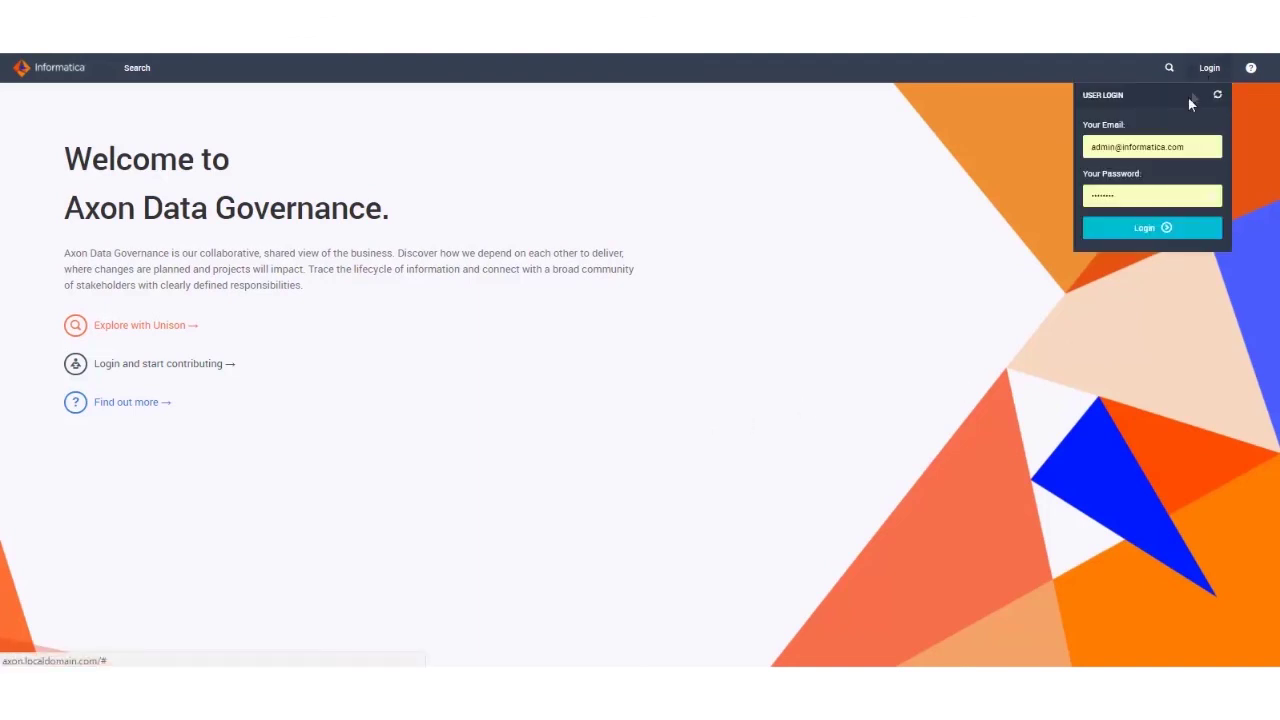
click(1148, 230)
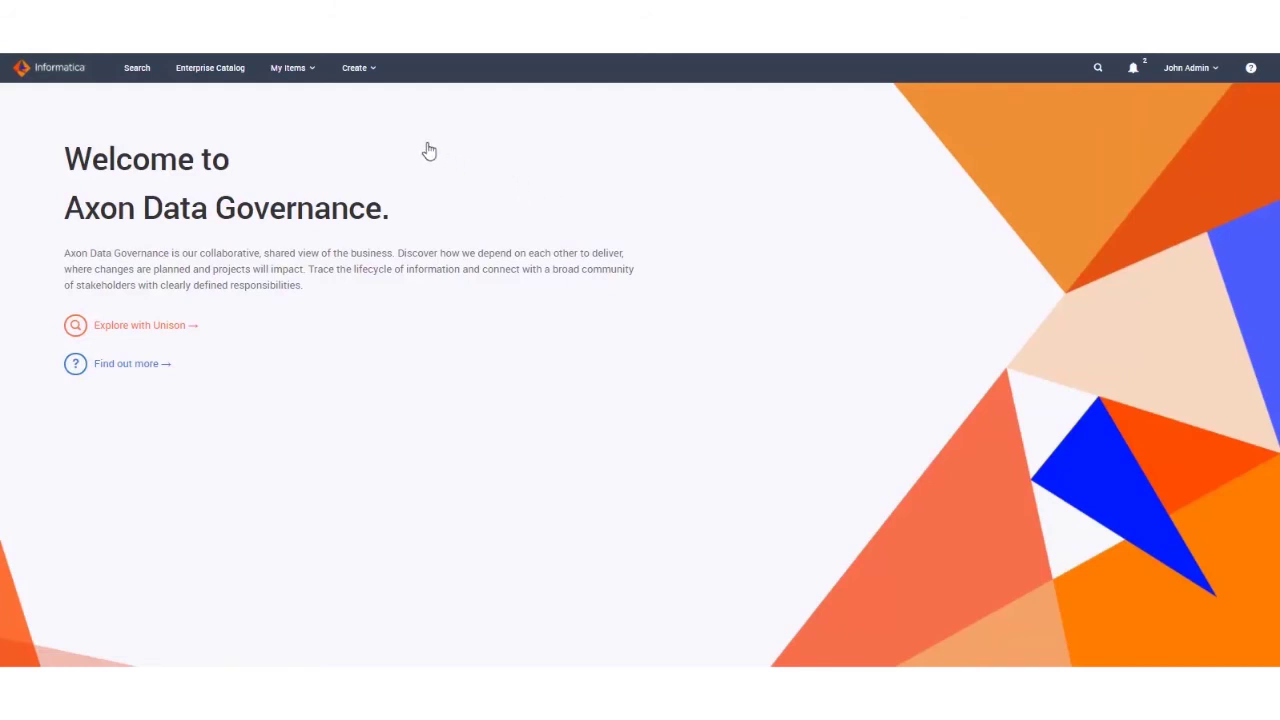
click(371, 70)
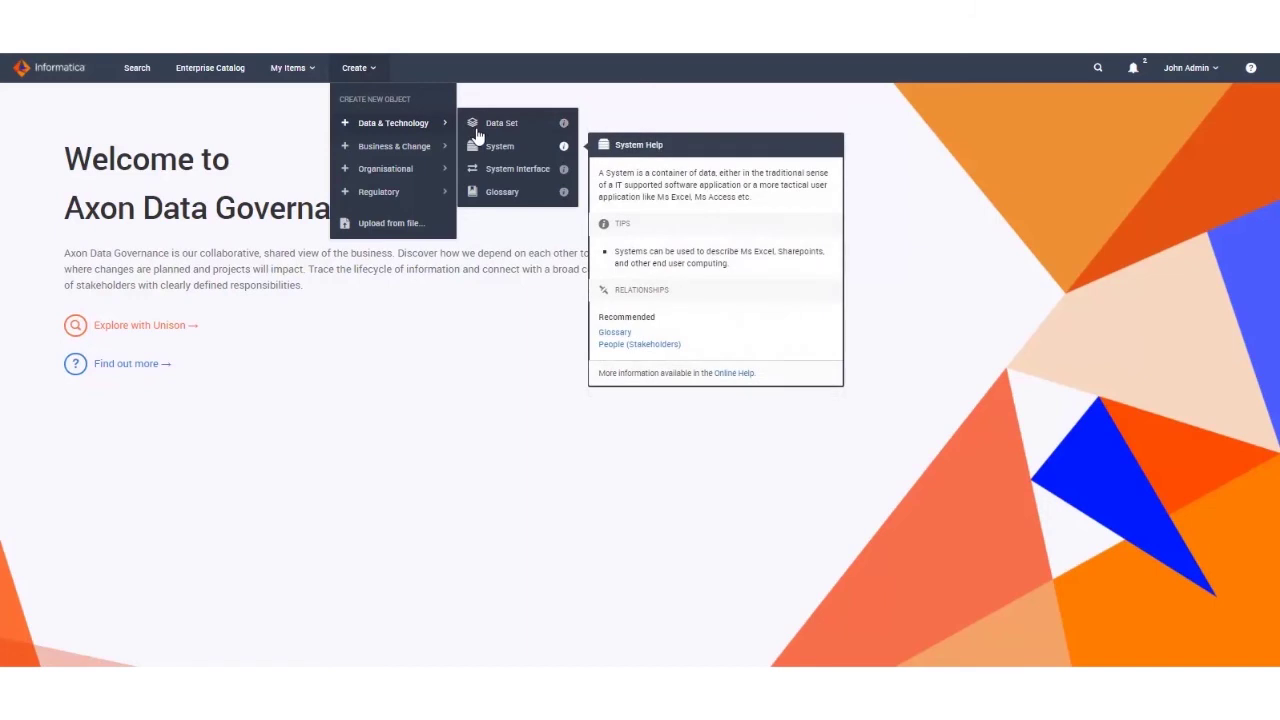
mouse_move(393, 123)
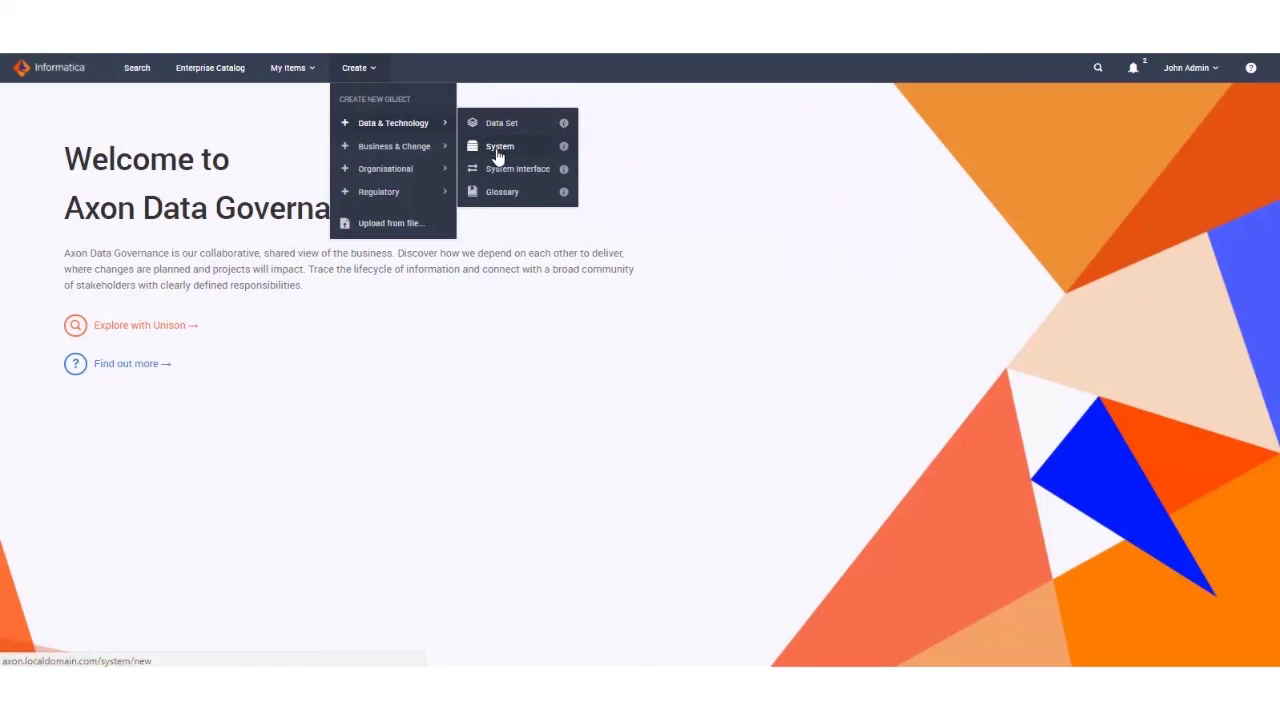
click(497, 154)
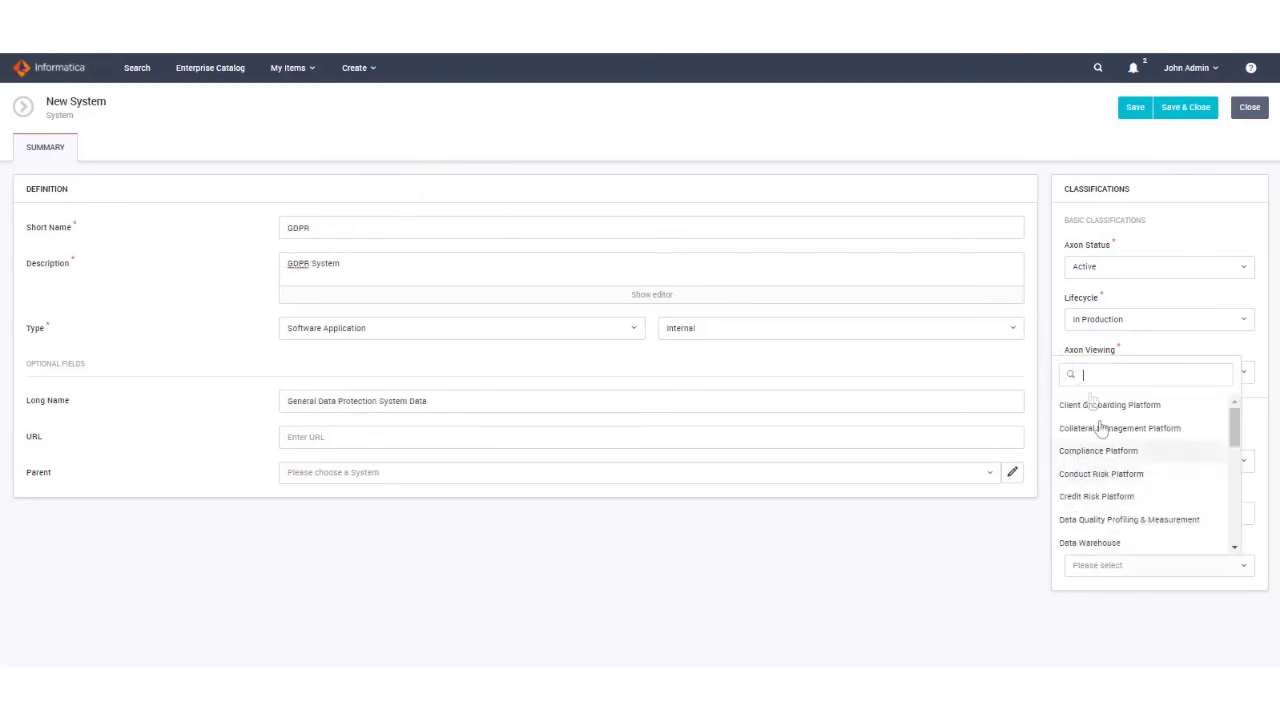
Classify the GDPR system as Compliance Platform and save it.
click(1105, 458)
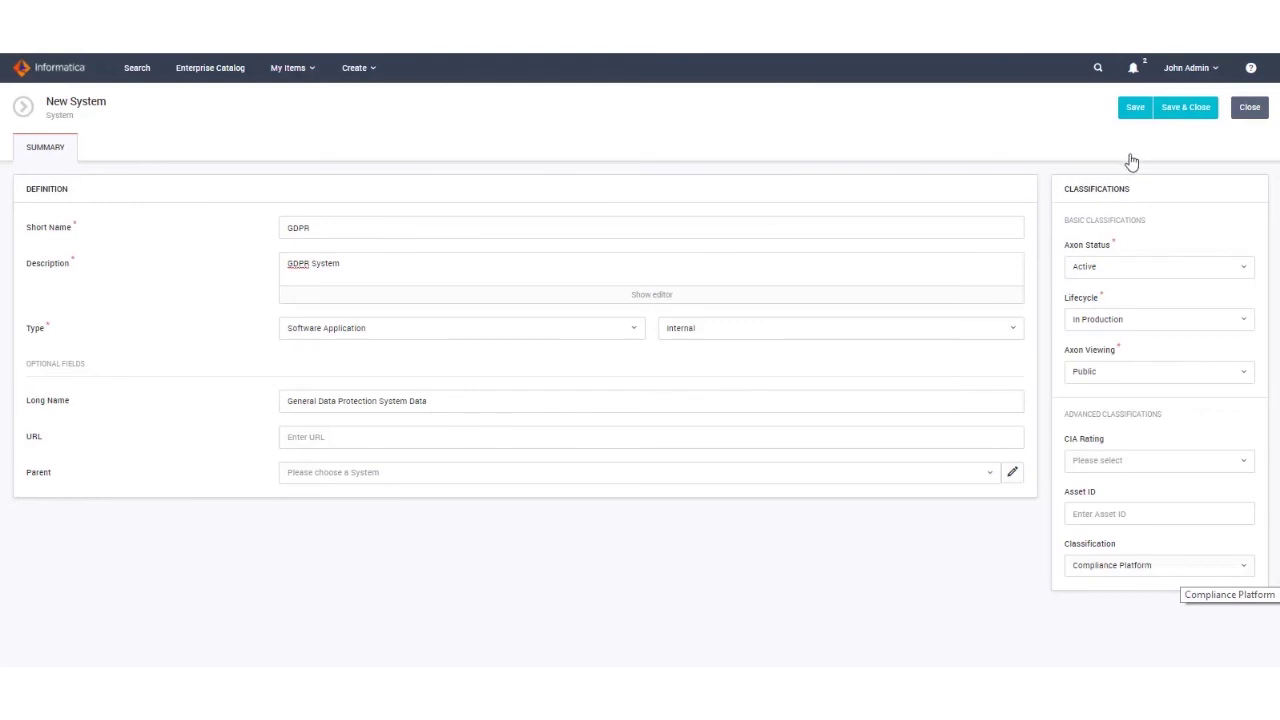
click(1181, 108)
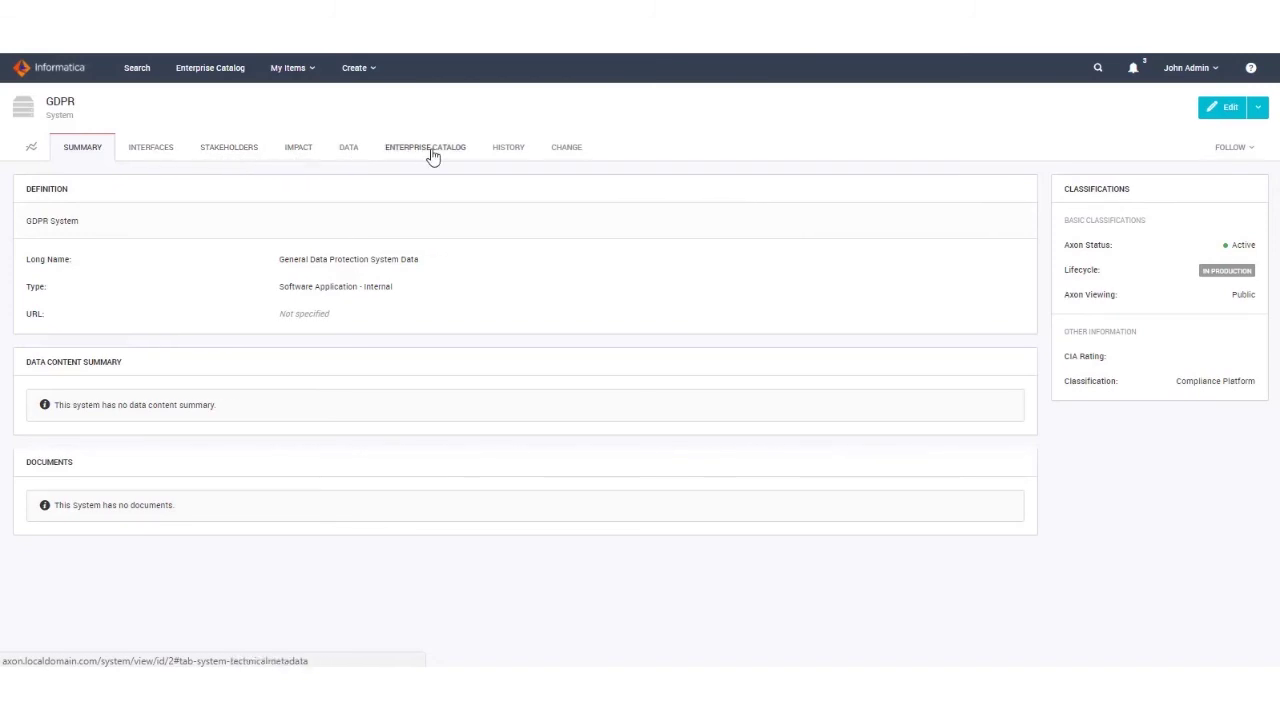
Open the GDPR system's Stakeholders tab and put it into edit mode.
click(241, 158)
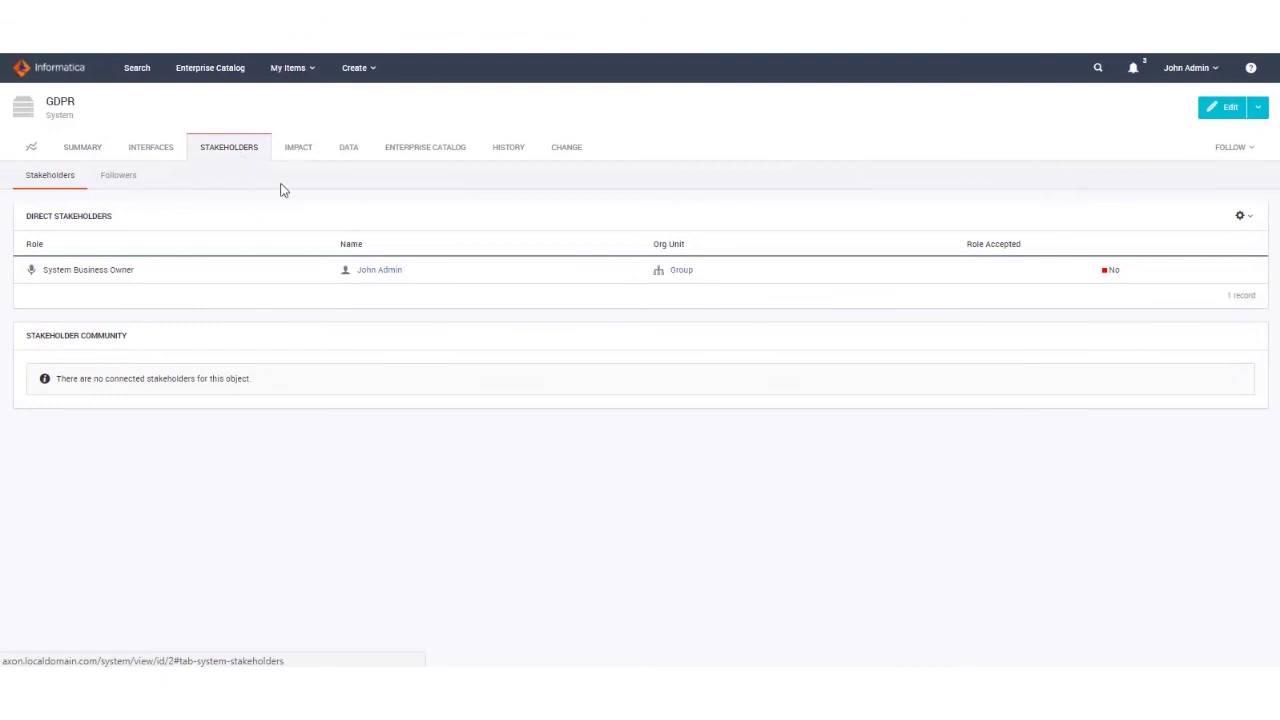
click(1220, 118)
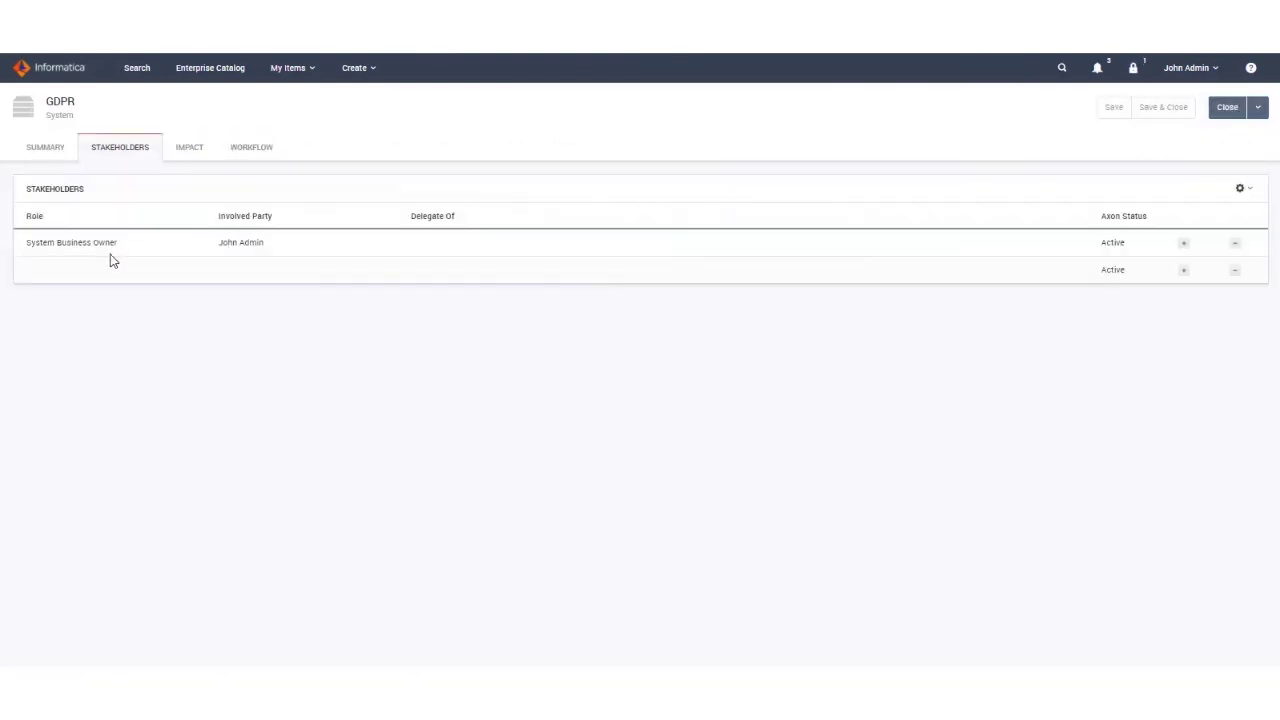
Add a System IT Owner stakeholder row assigned to the named team member.
click(106, 276)
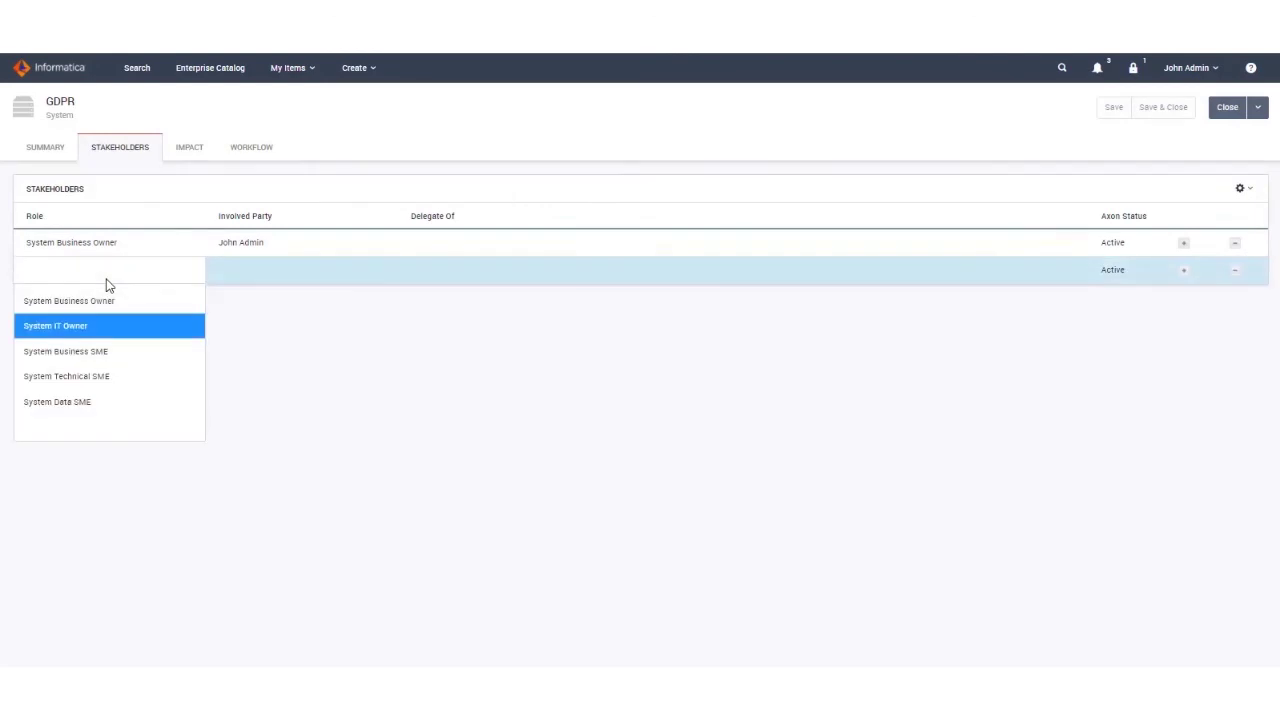
click(95, 326)
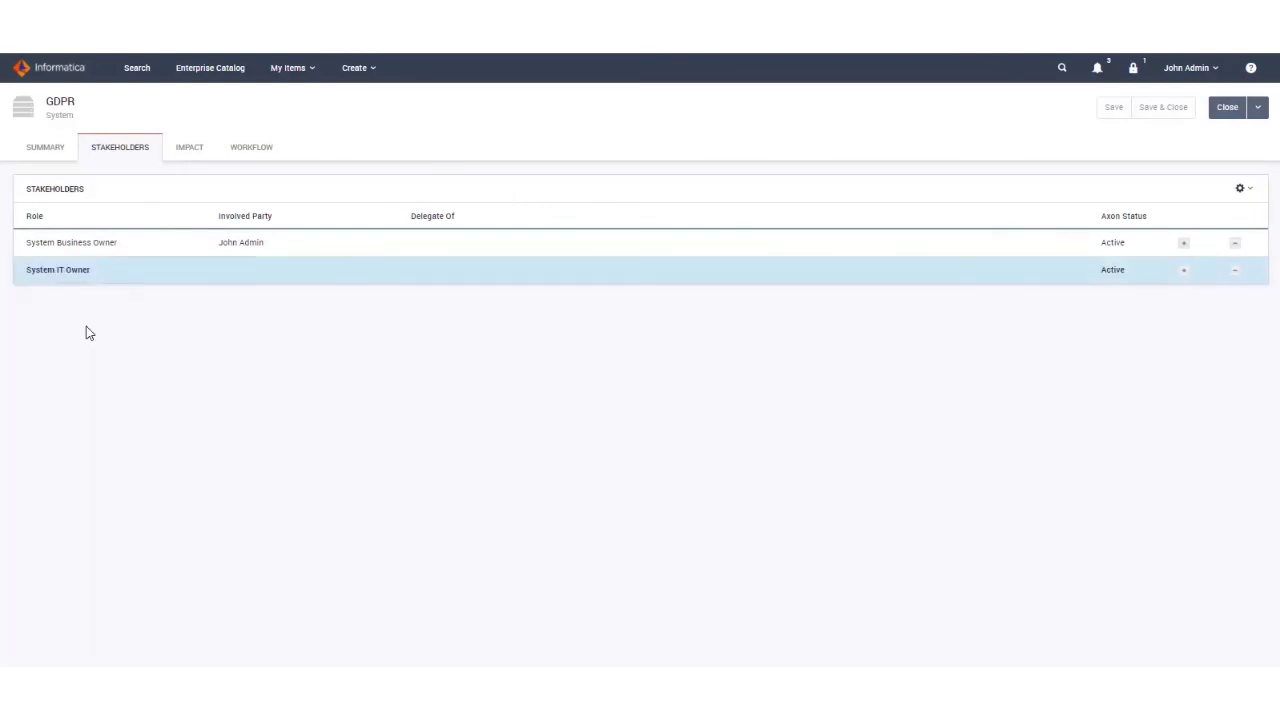
click(248, 274)
text(Mar)
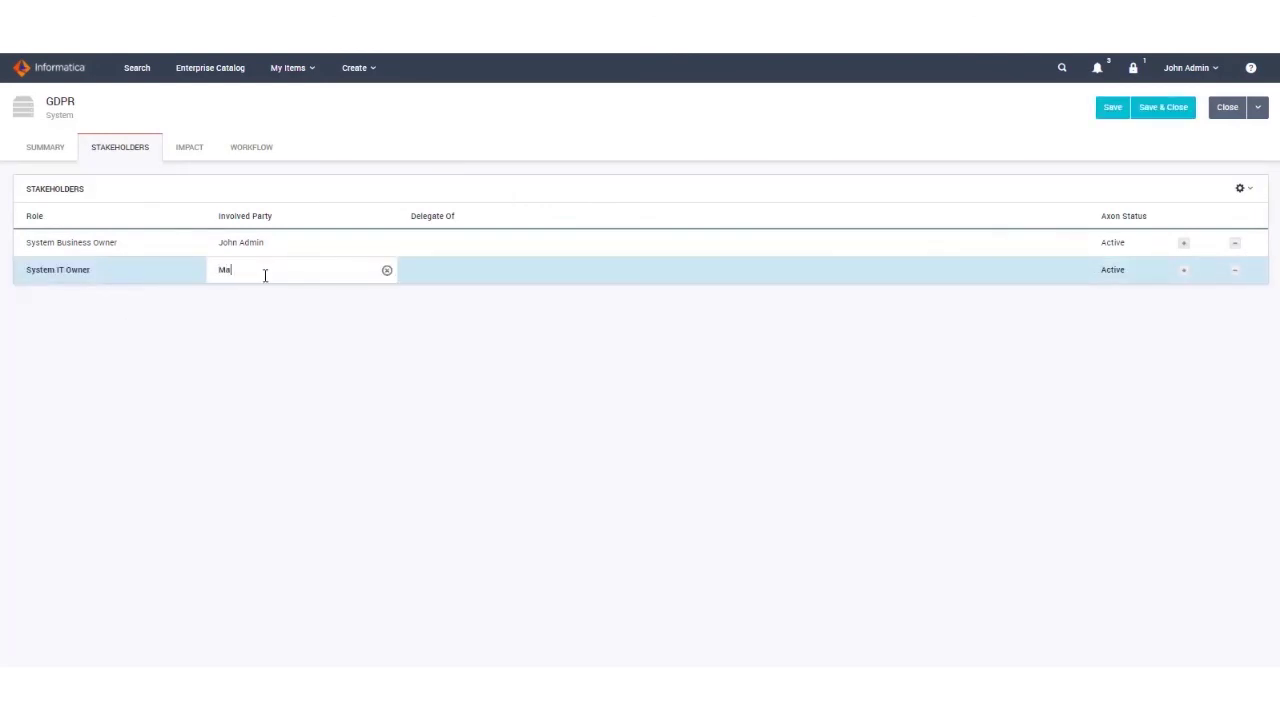
text(ia Ca)
text(ssidy)
click(260, 305)
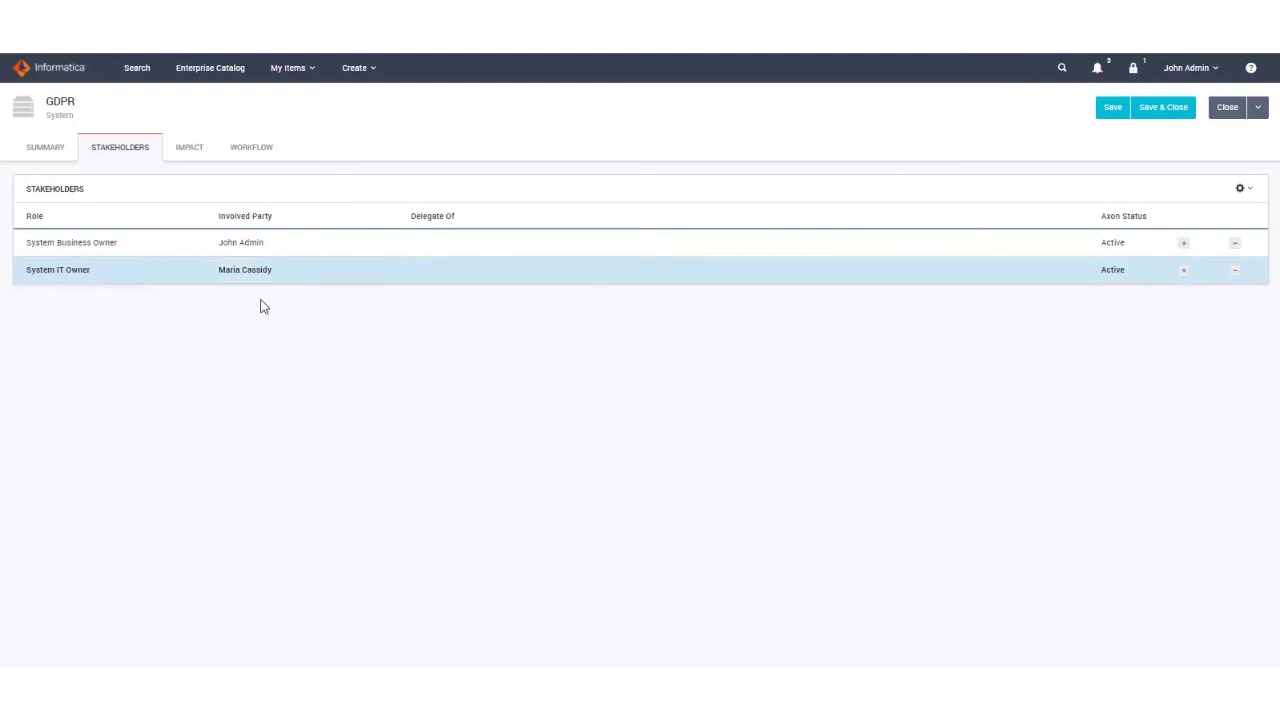
Add a System Business SME row with the suggested person and save the stakeholders.
click(1183, 271)
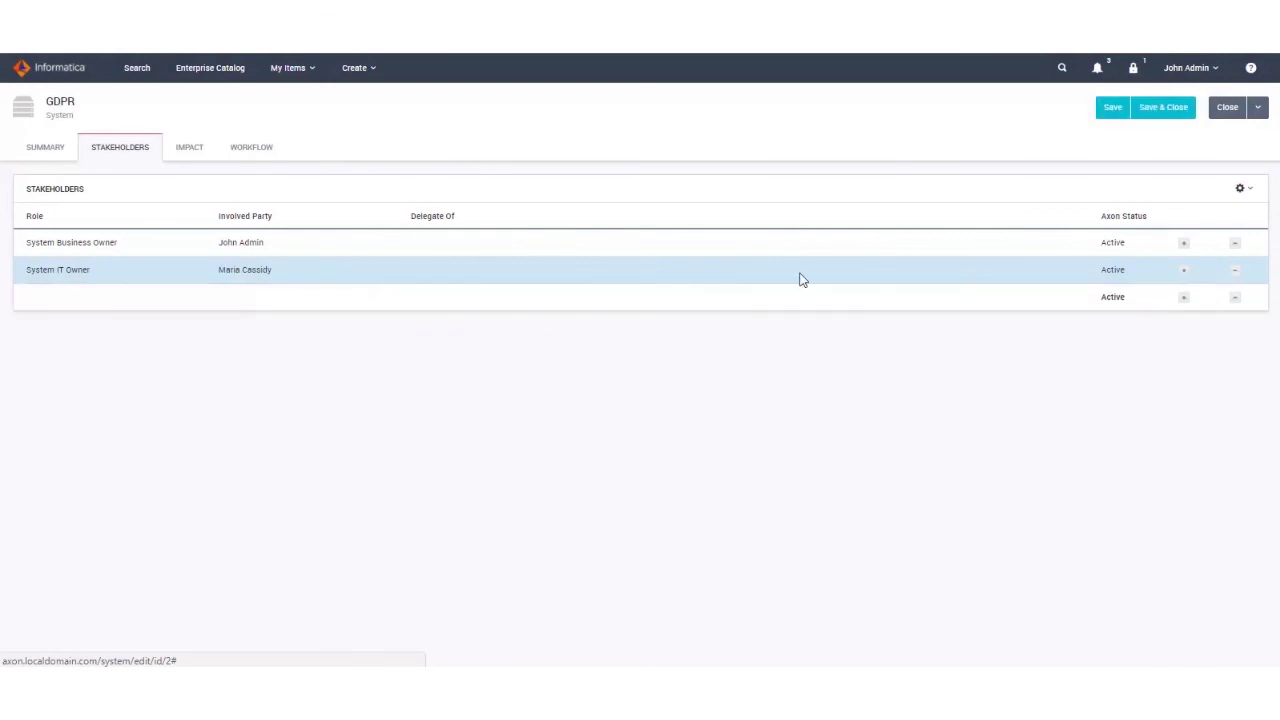
click(43, 300)
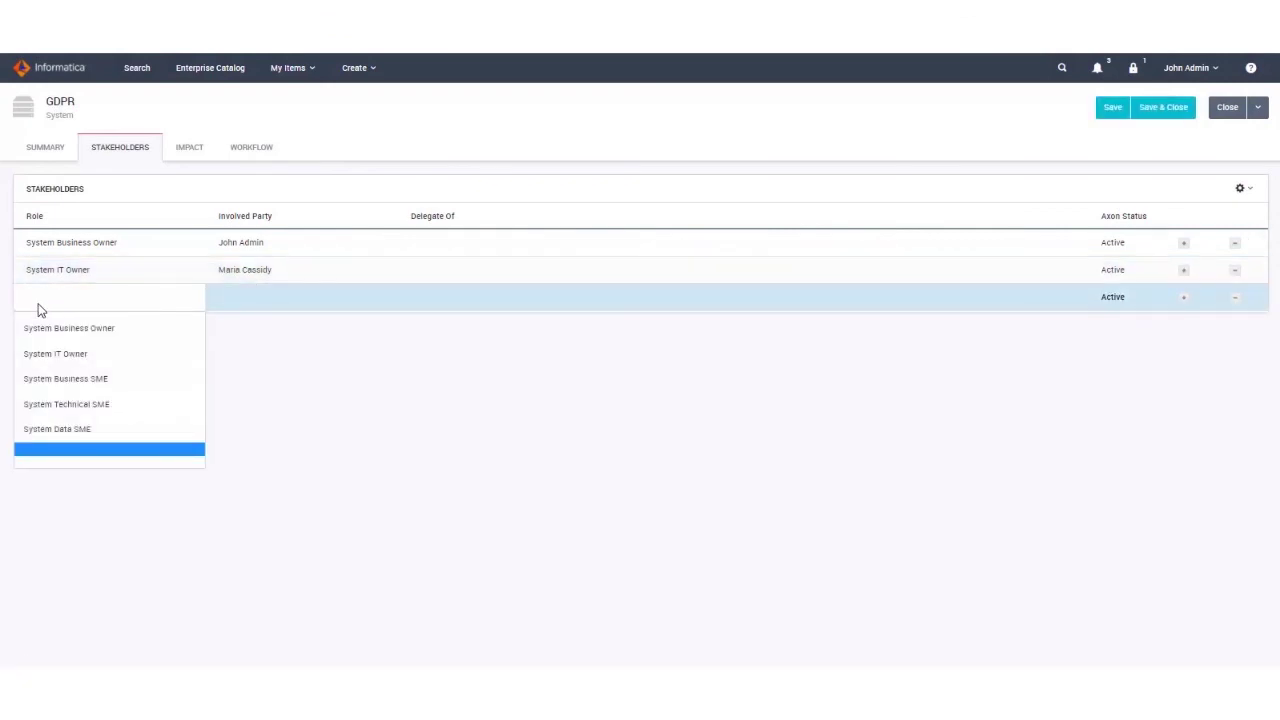
click(93, 381)
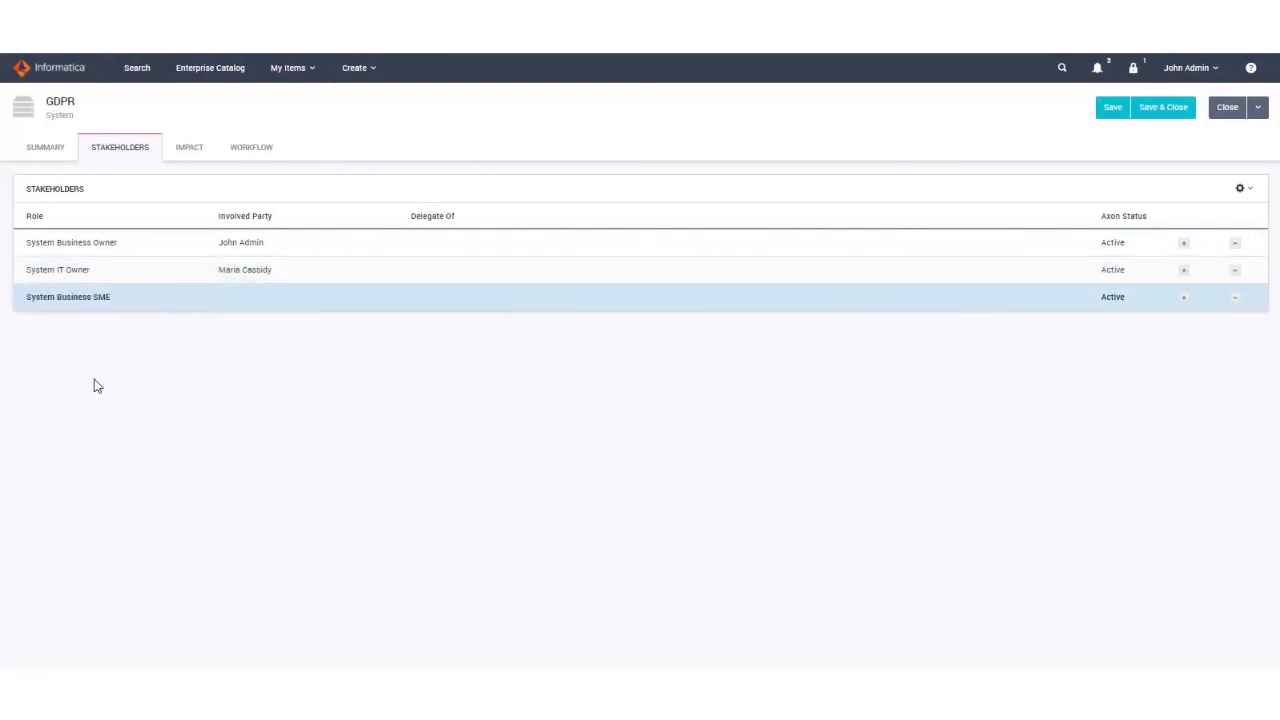
click(246, 299)
text(Jim)
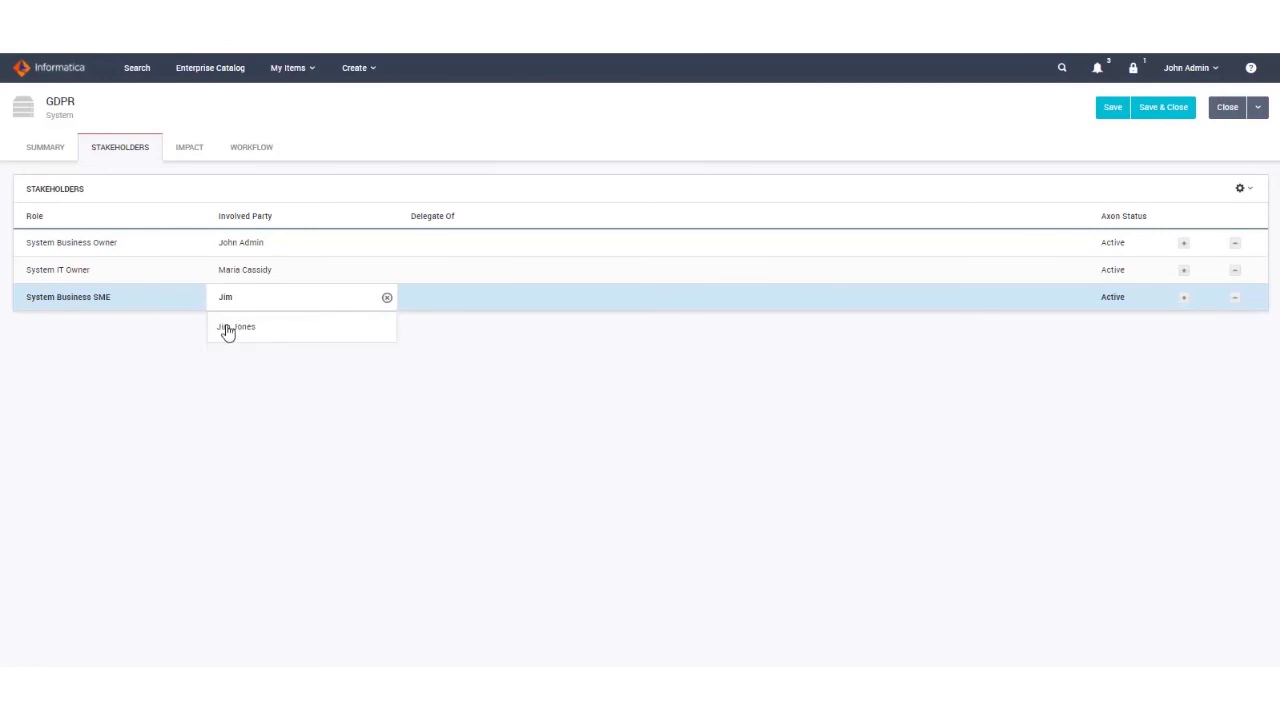
click(228, 340)
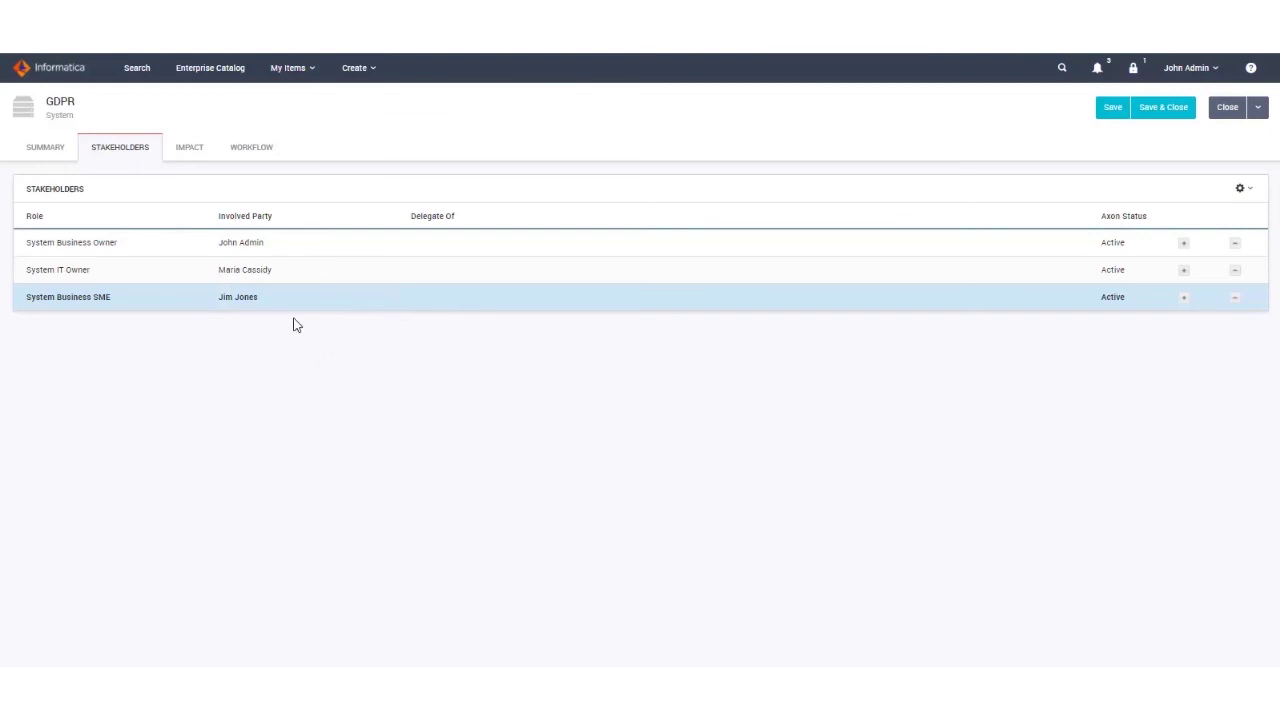
click(1110, 112)
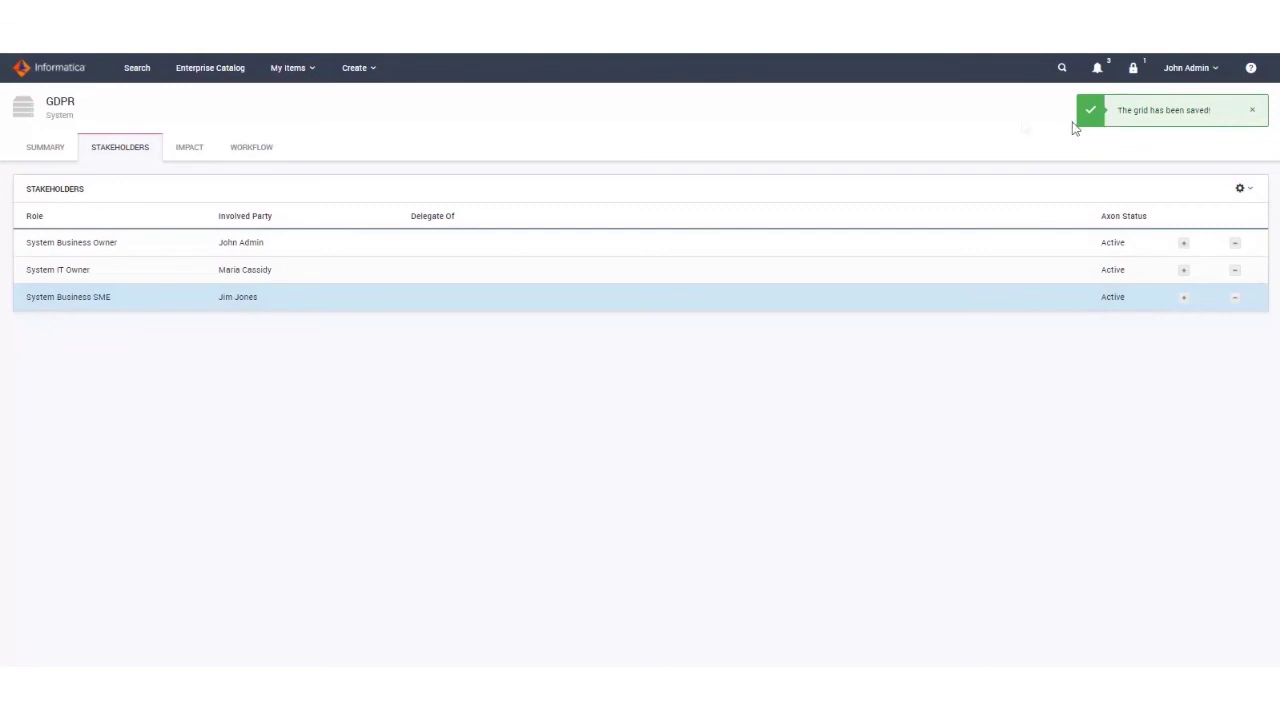
click(190, 152)
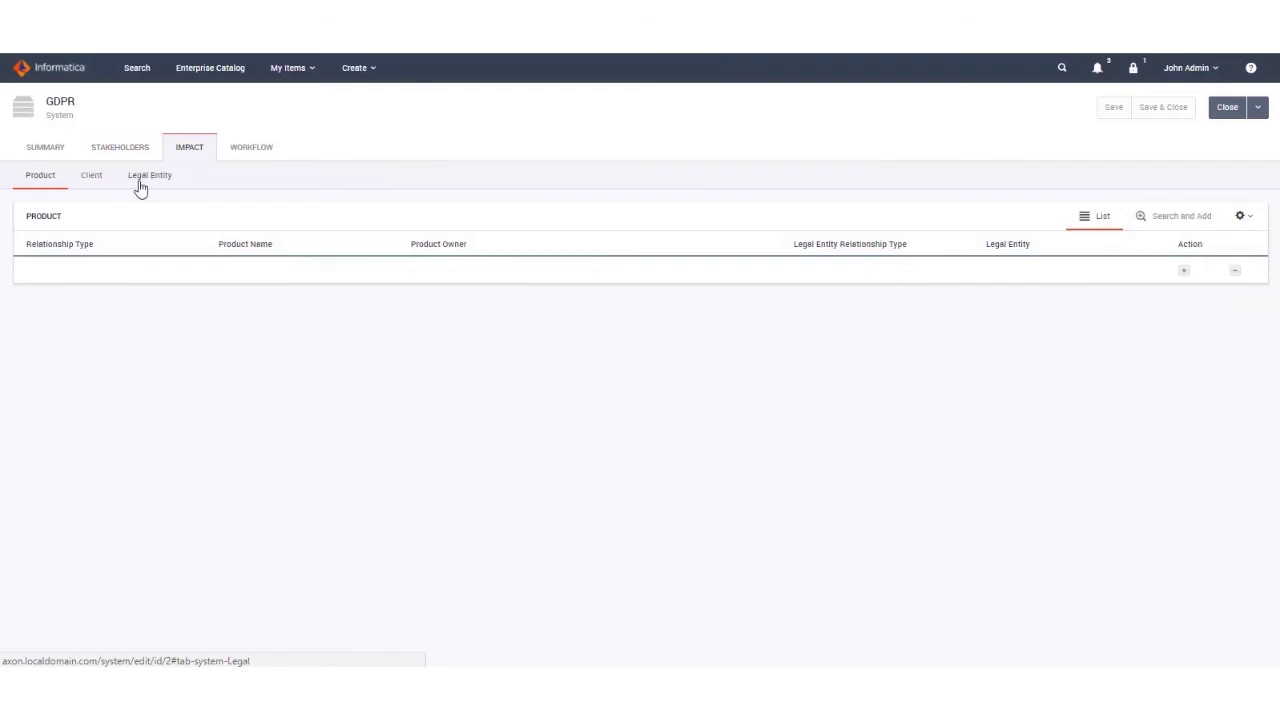
Link the GDPR system to DUBLIN as Is Physically Hosted by.
click(138, 185)
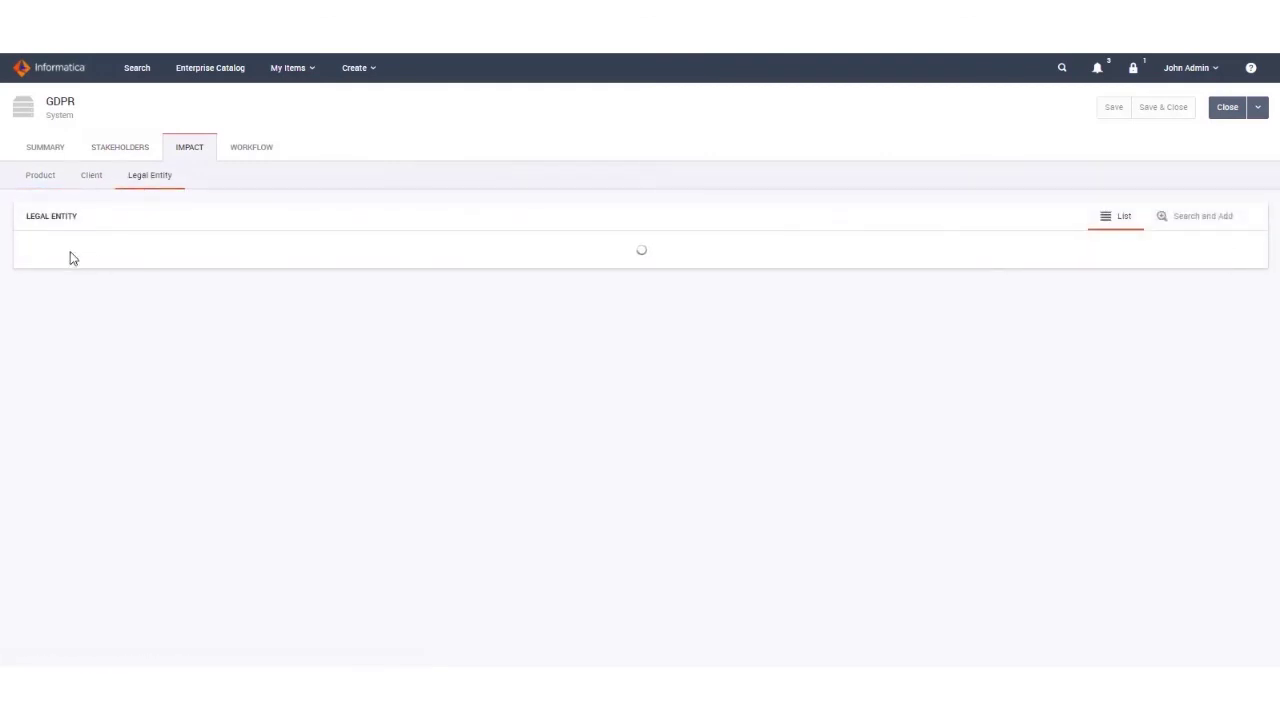
click(72, 278)
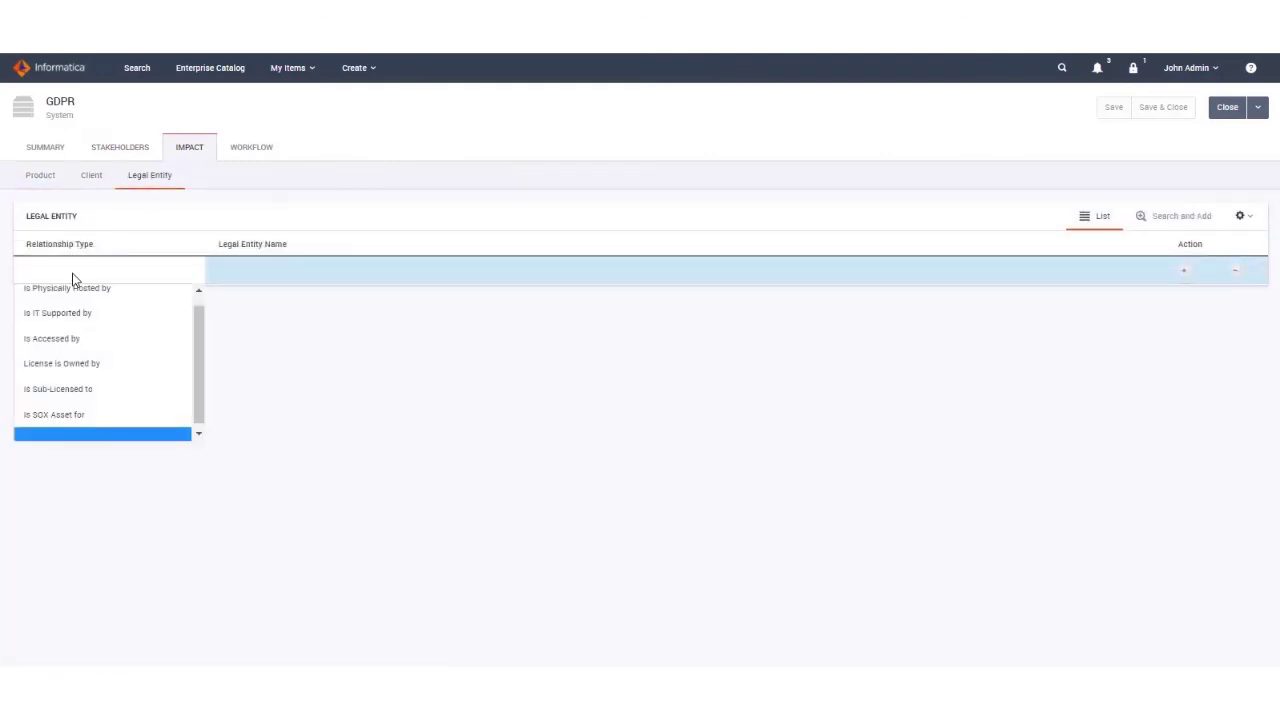
click(80, 292)
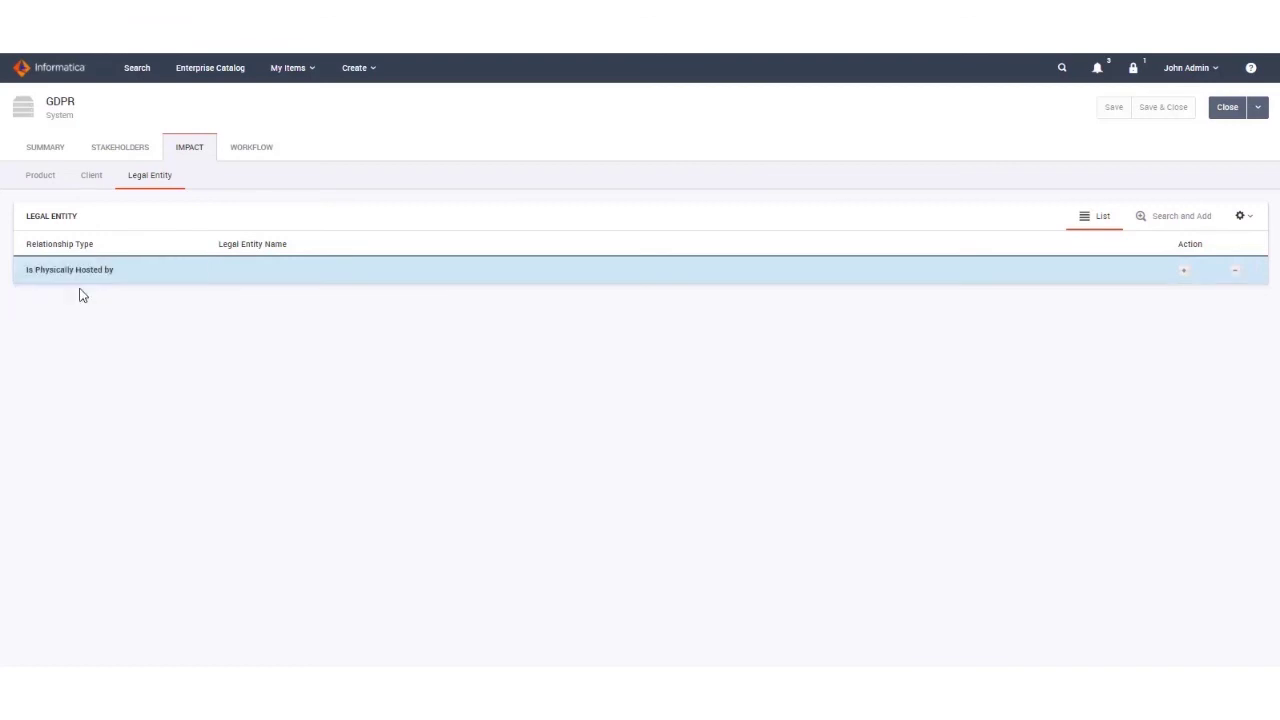
click(271, 269)
click(238, 300)
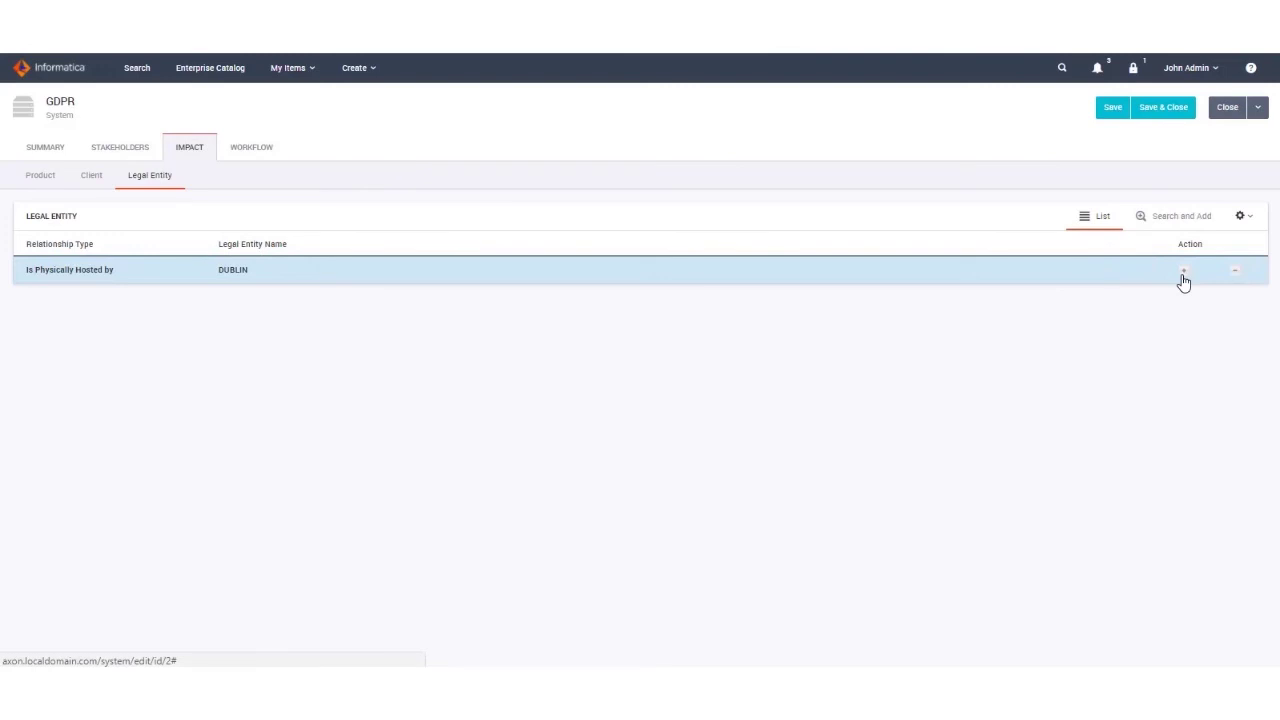
Add a second legal entity link: Is IT Supported by PARIS OFFICE.
click(1183, 278)
click(215, 297)
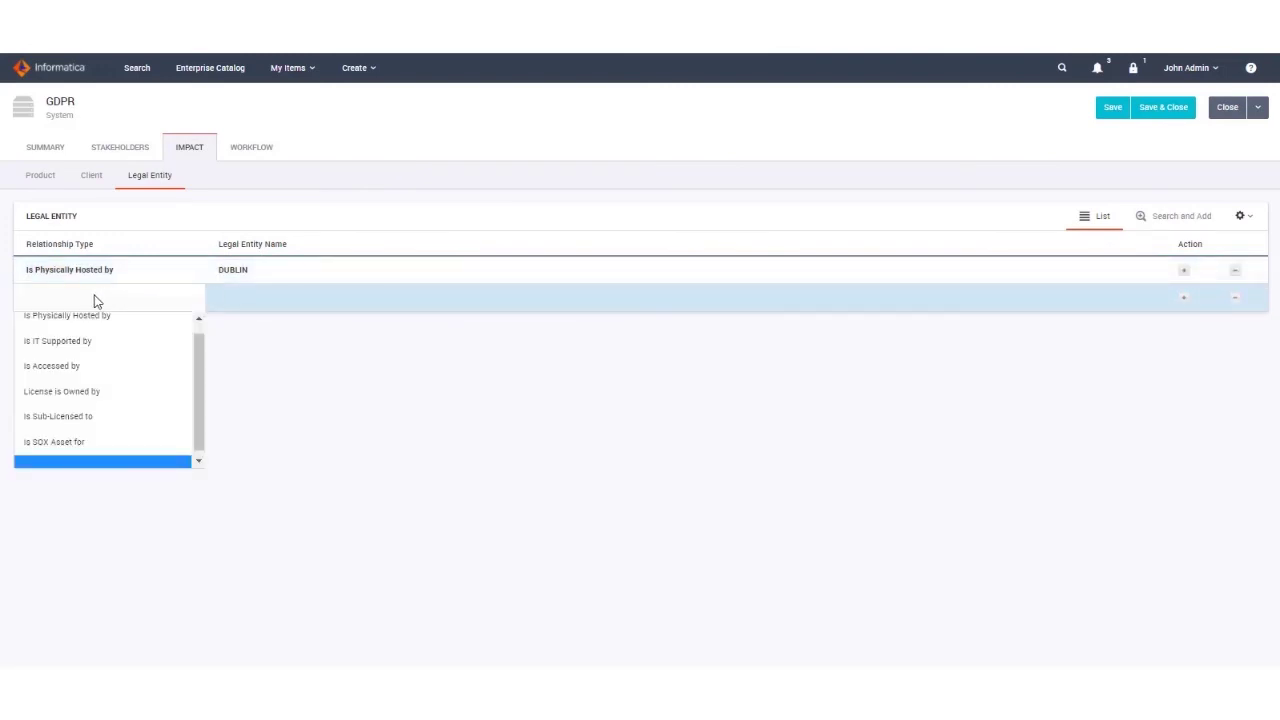
click(86, 341)
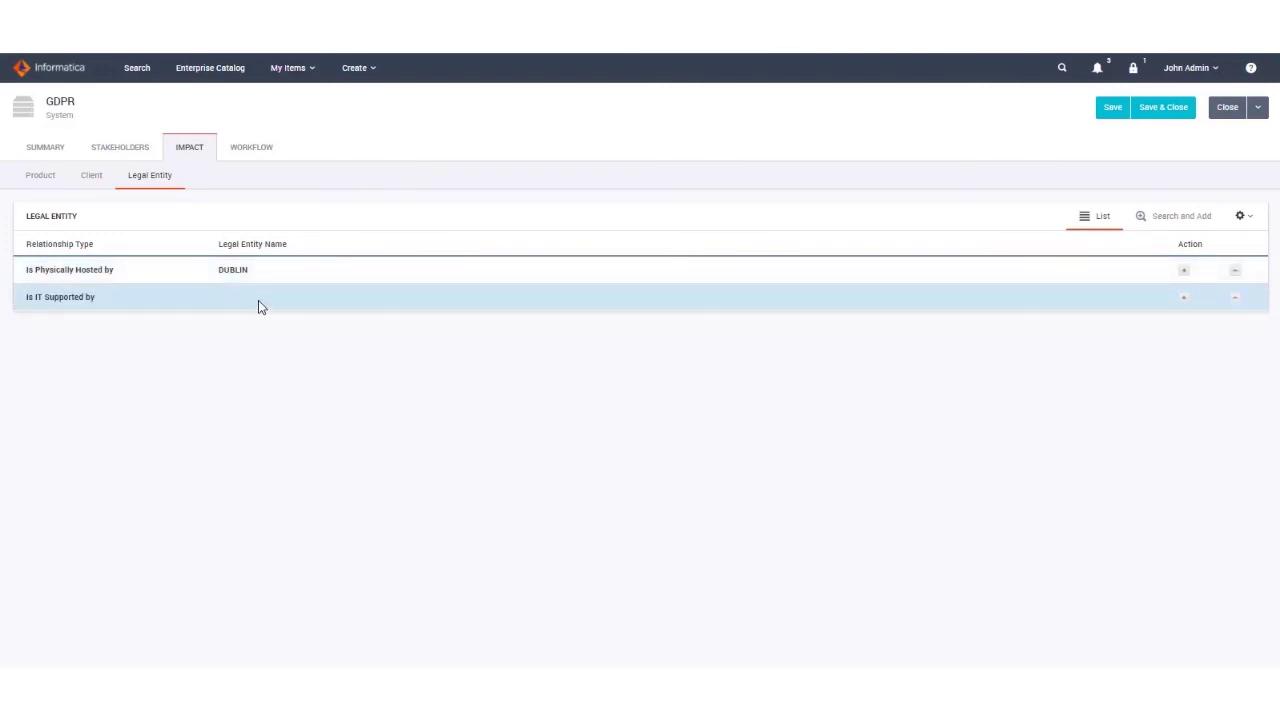
click(258, 300)
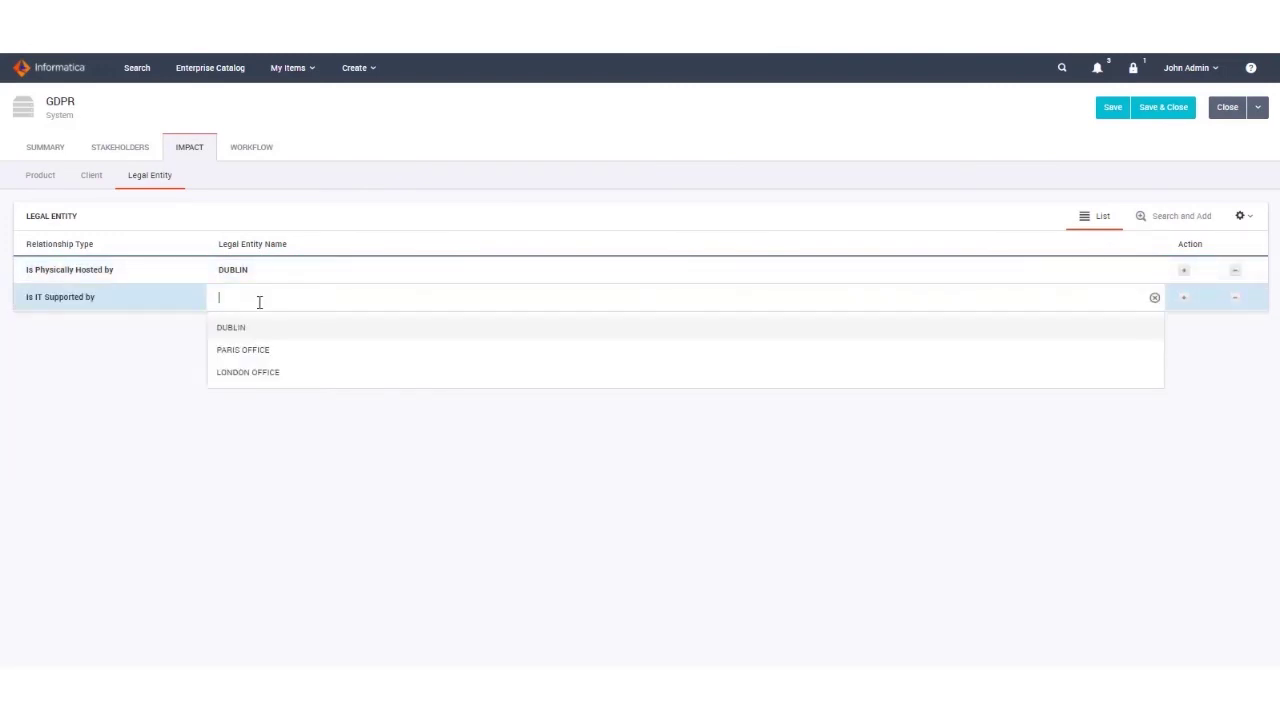
click(247, 352)
Add a third link, Is Sub-Licensed to LONDON OFFICE, and save the legal entity impacts.
click(1184, 299)
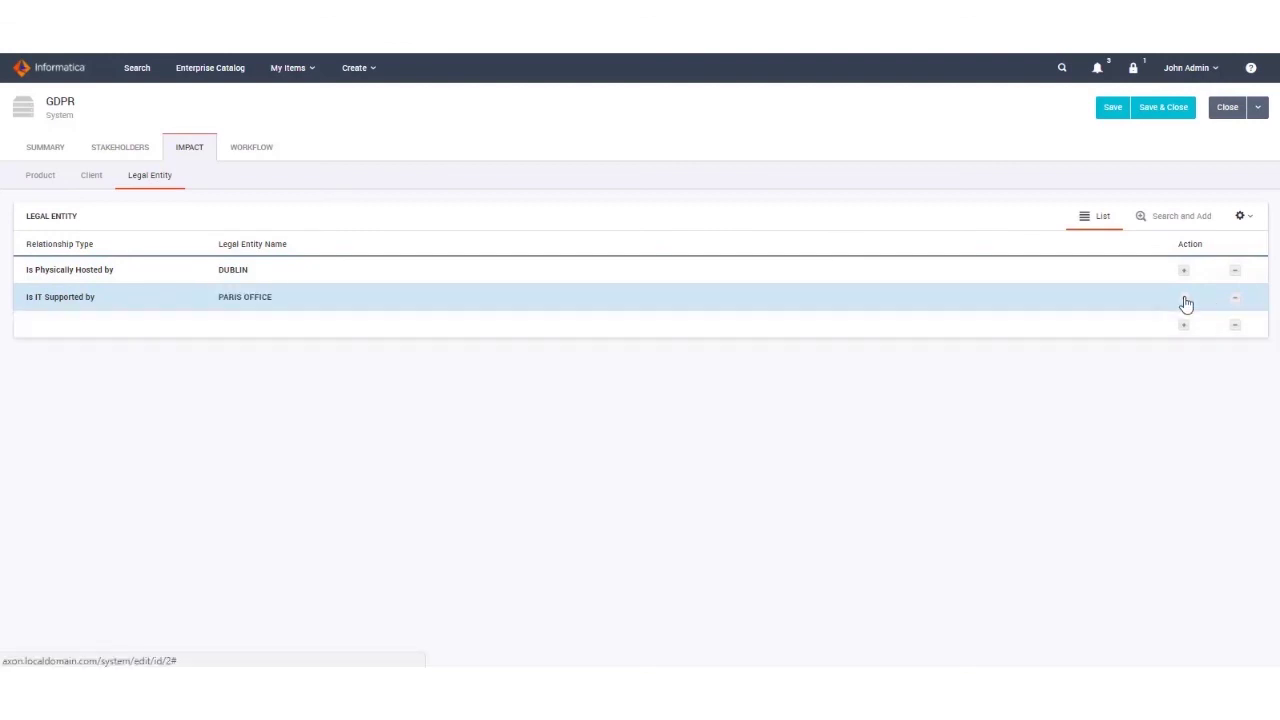
click(81, 327)
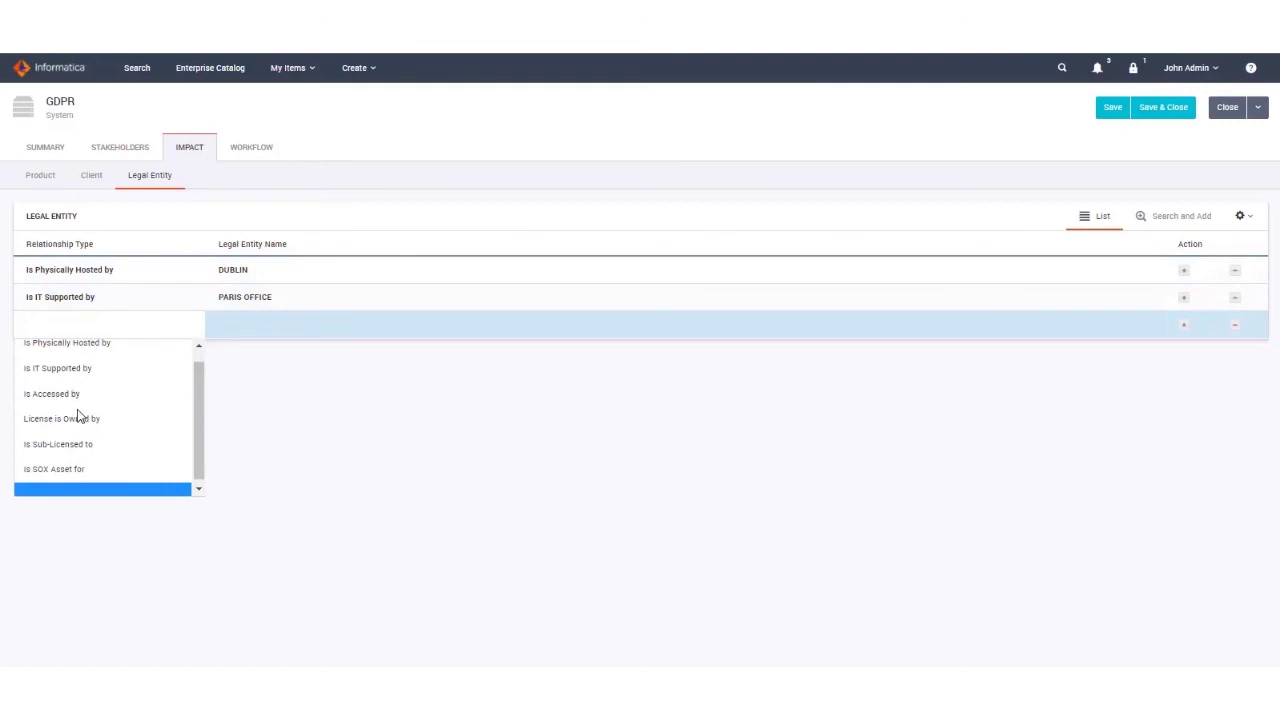
click(74, 444)
click(307, 330)
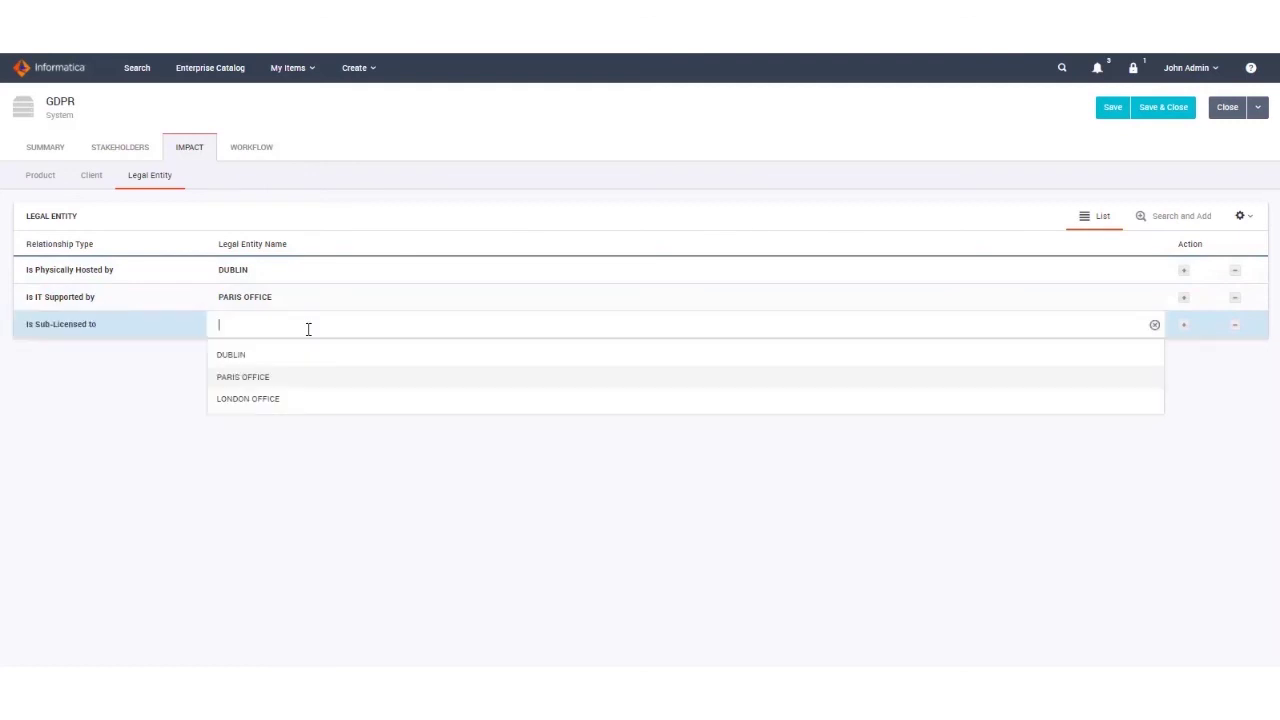
click(243, 405)
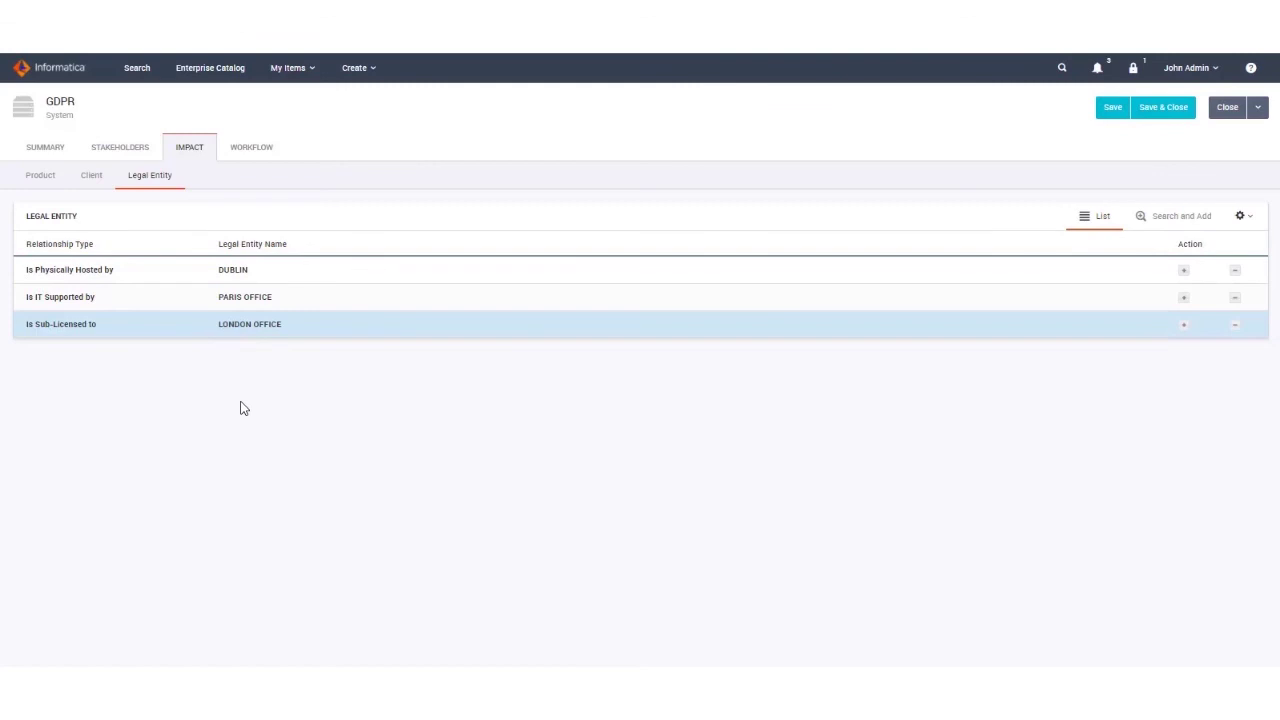
click(1113, 108)
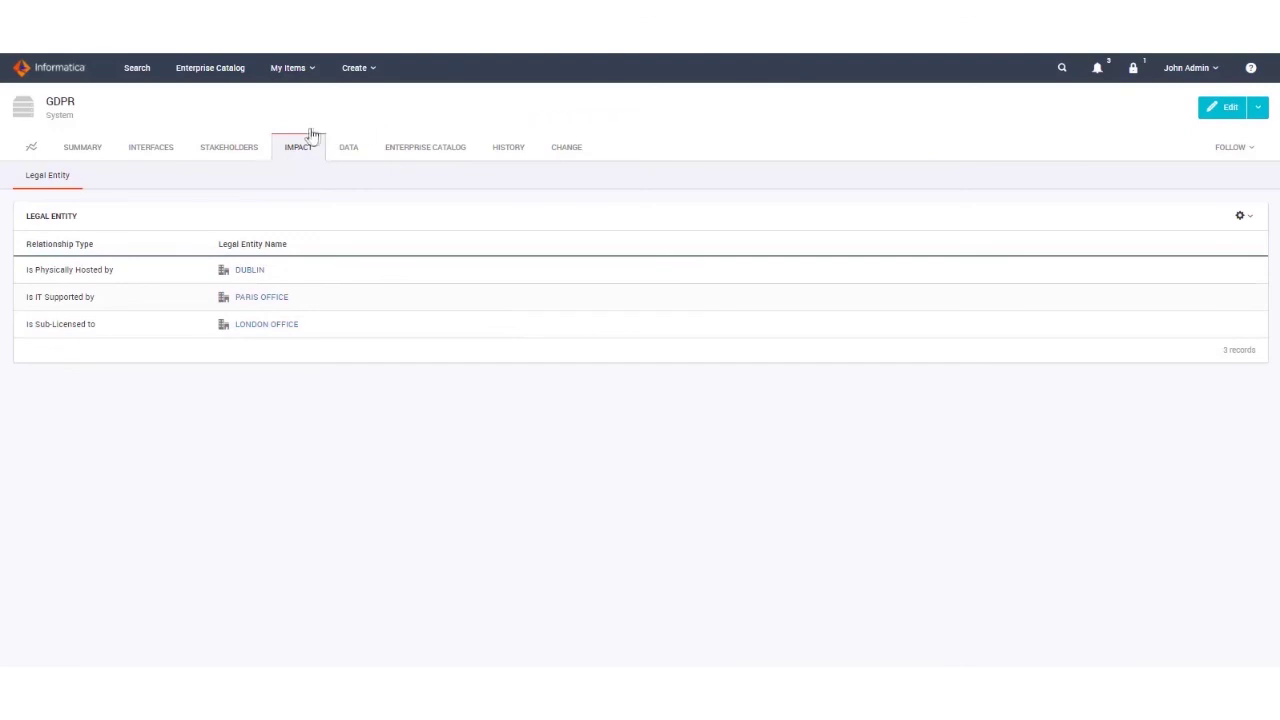
View GDPR's stakeholders, including the inherited Dublin, London and Paris legal-entity community.
click(233, 150)
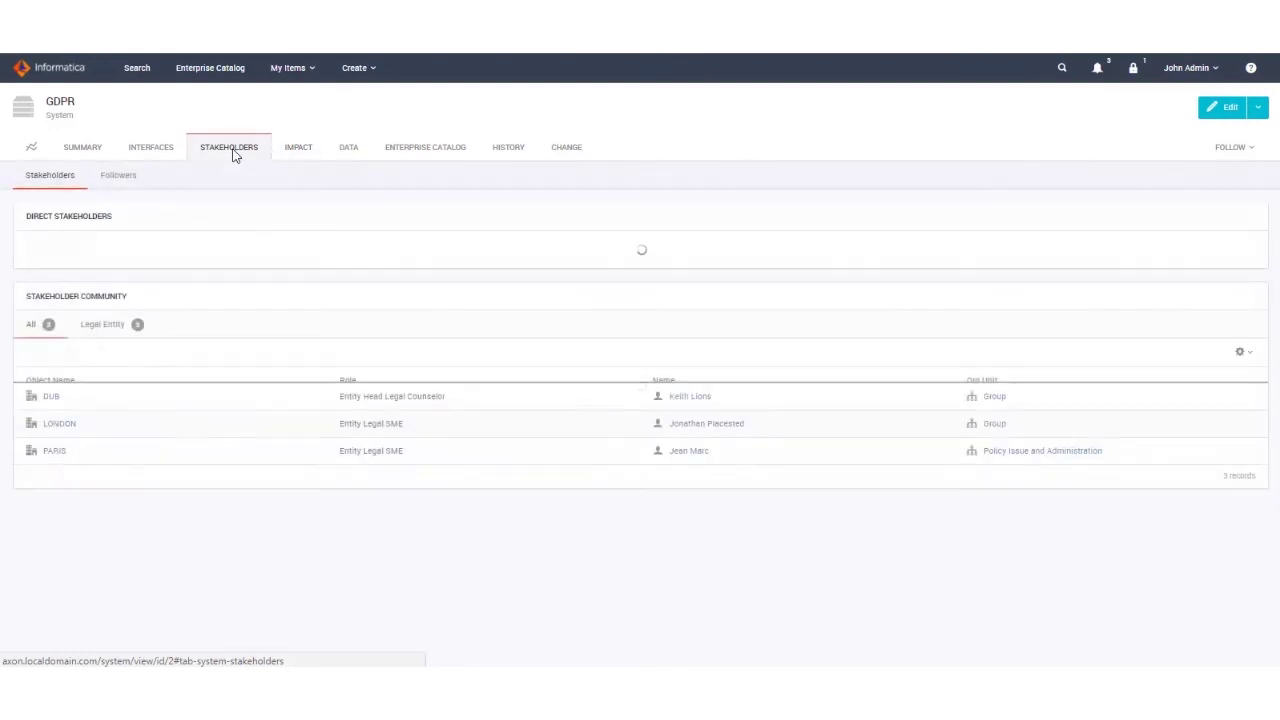